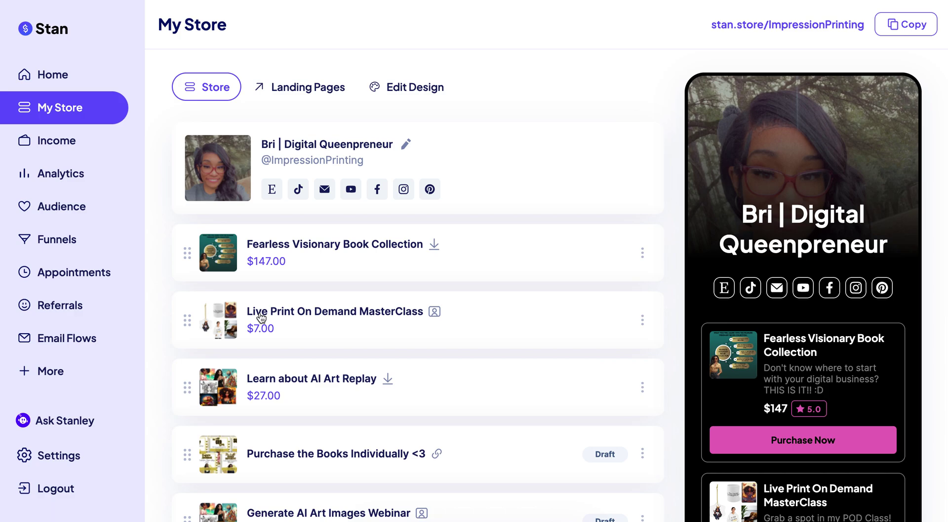
# - Start adding a new product from the bottom of My Store to get the product-type choices
pyautogui.scroll(-20, 259, 317)
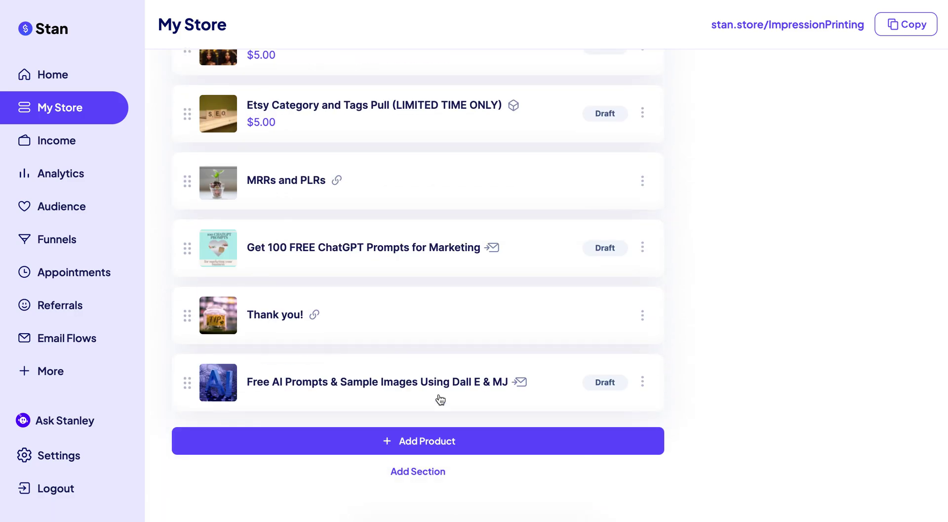
pyautogui.click(450, 442)
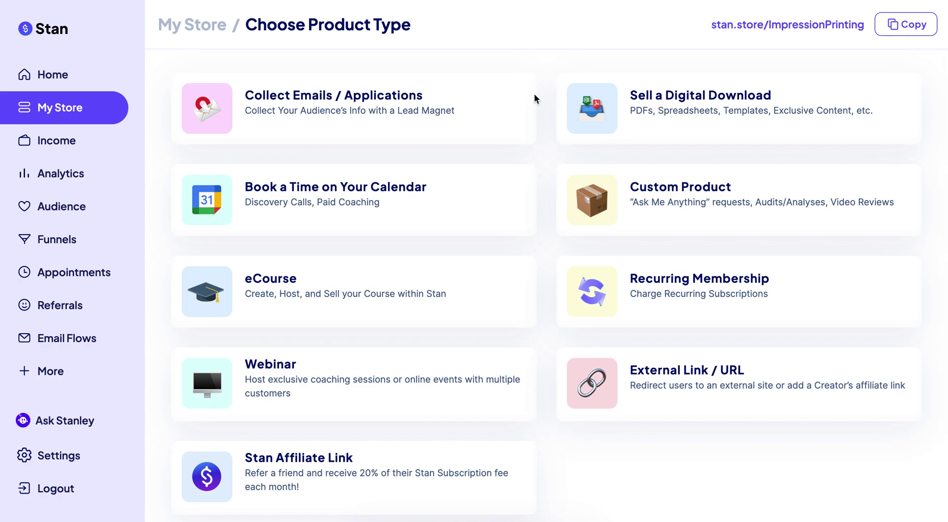
# - Create a digital download with a cropped clock-and-plant photo from an 'office' search as its thumbnail
pyautogui.click(675, 104)
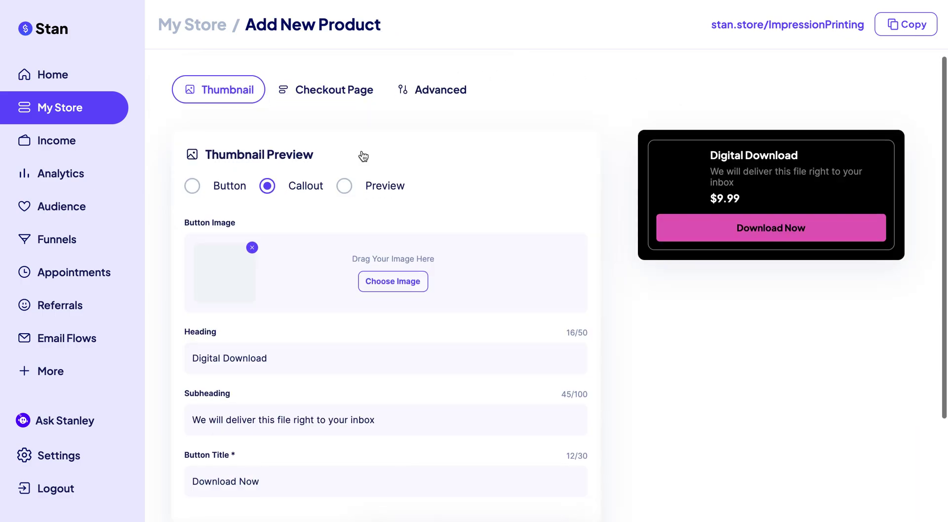
pyautogui.scroll(-3, 362, 150)
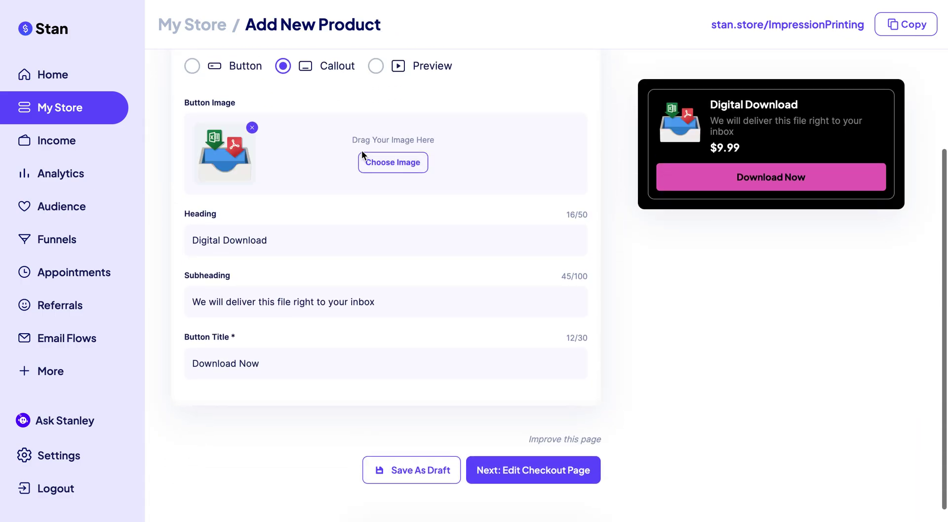
pyautogui.click(410, 162)
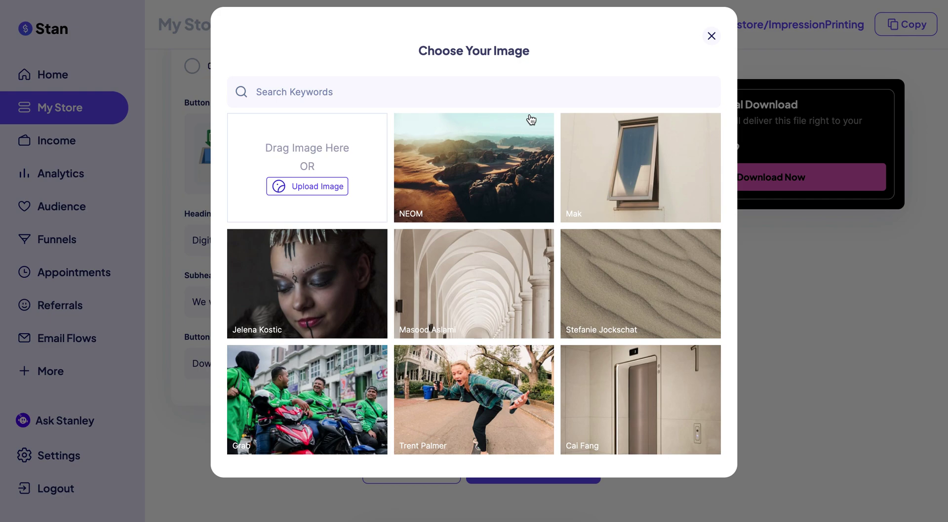
pyautogui.click(313, 94)
pyautogui.write('office')
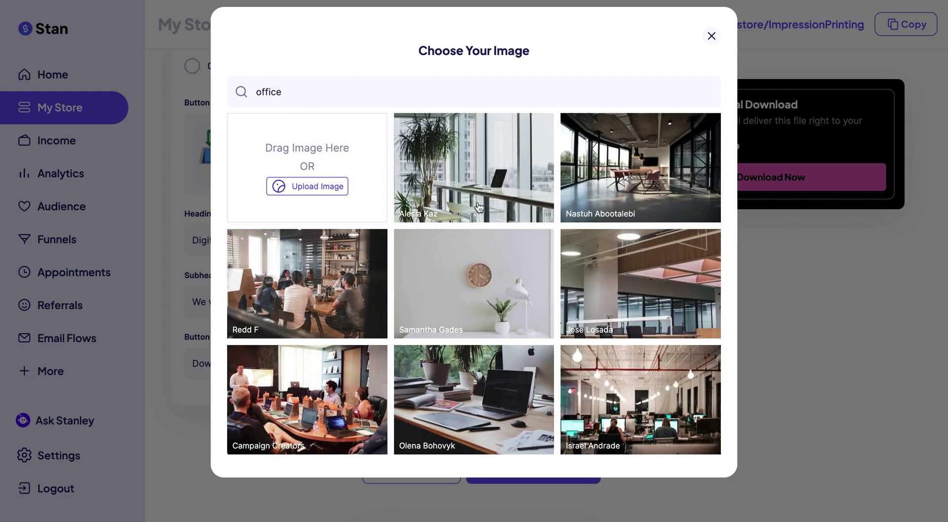
pyautogui.click(498, 295)
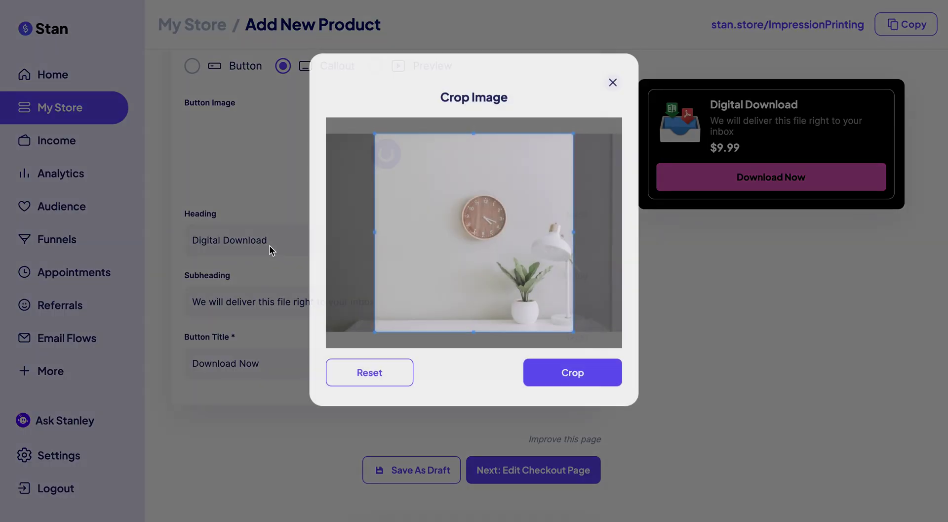
pyautogui.click(581, 383)
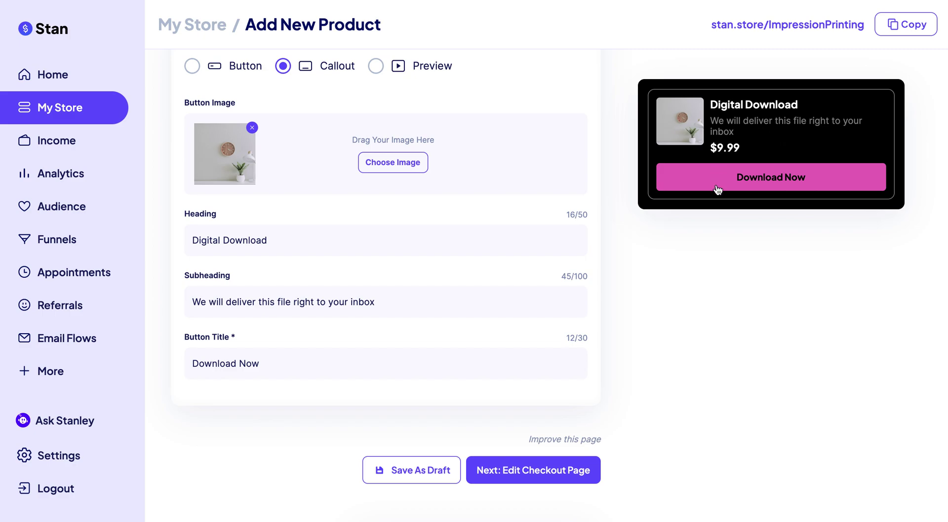
# - Change the product heading from 'Digital Download' to 'Affirmation Cards'
pyautogui.moveTo(275, 242); pyautogui.dragTo(191, 223)
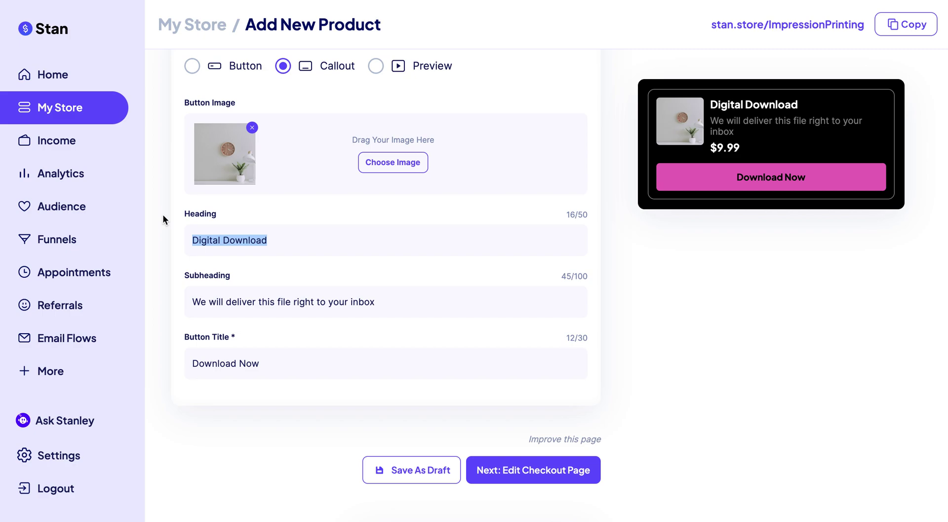
pyautogui.write('A')
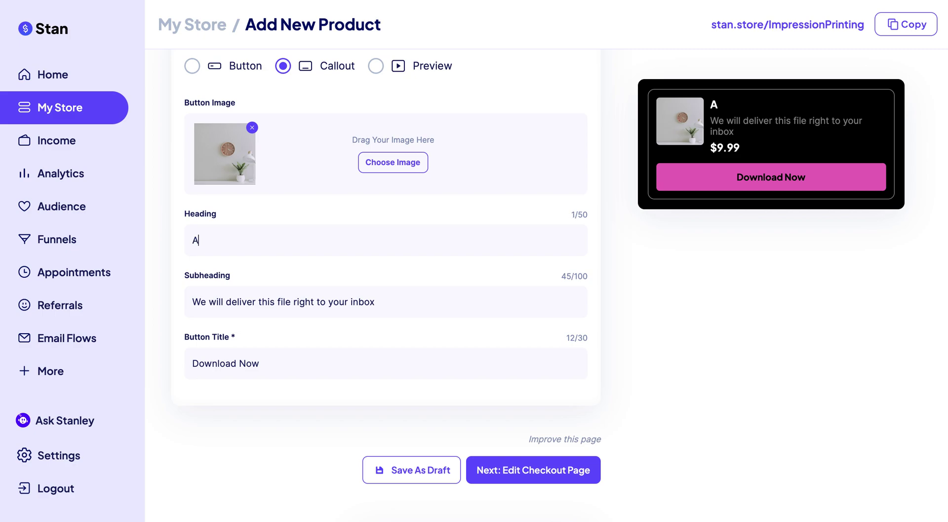
pyautogui.write('ffirmati')
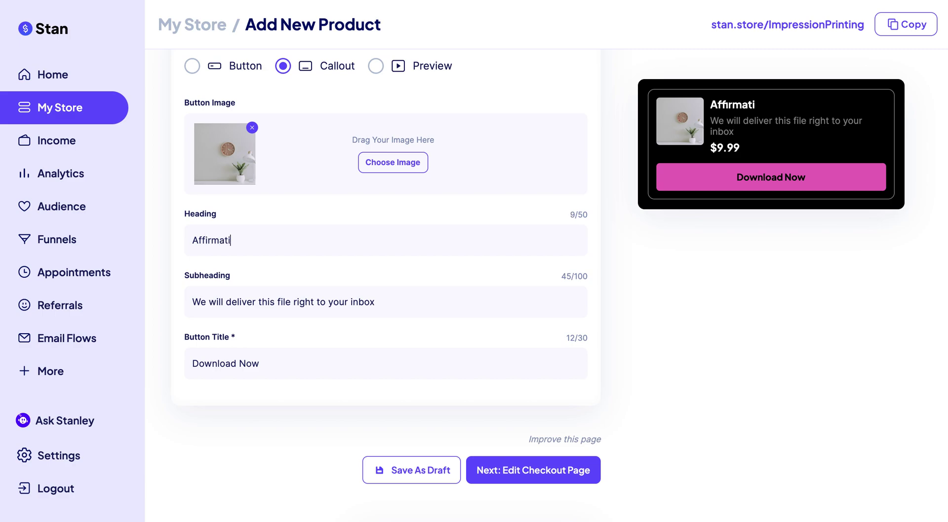
pyautogui.write('on Cards')
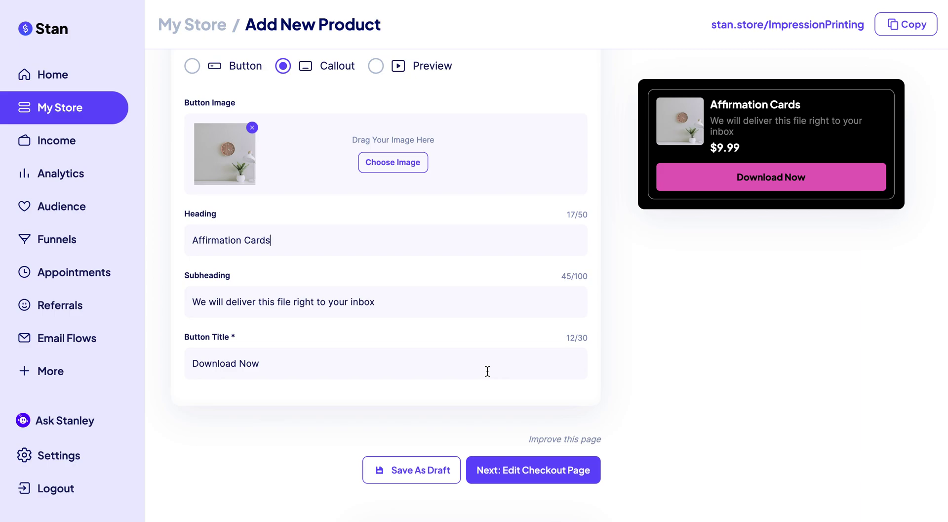
pyautogui.click(539, 476)
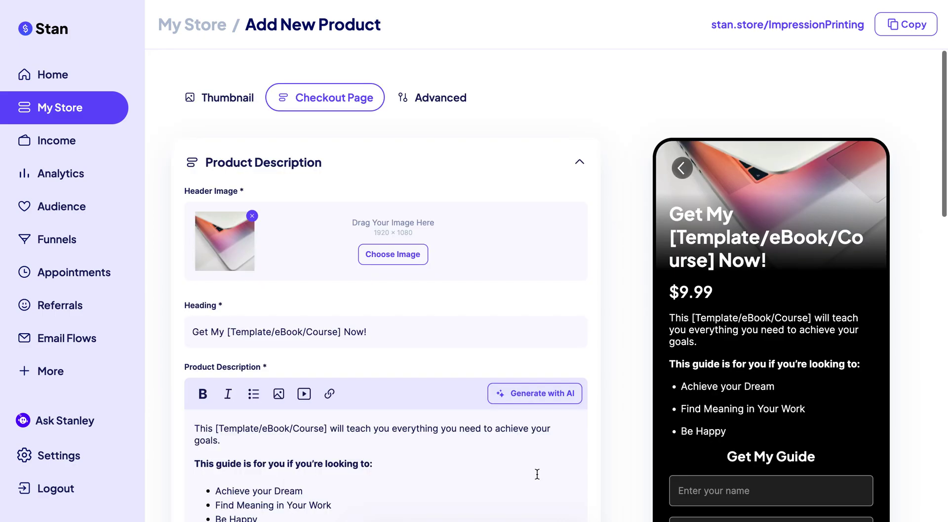
# - Replace the checkout header image with a cropped elevator-door stock photo
pyautogui.scroll(-2, 537, 473)
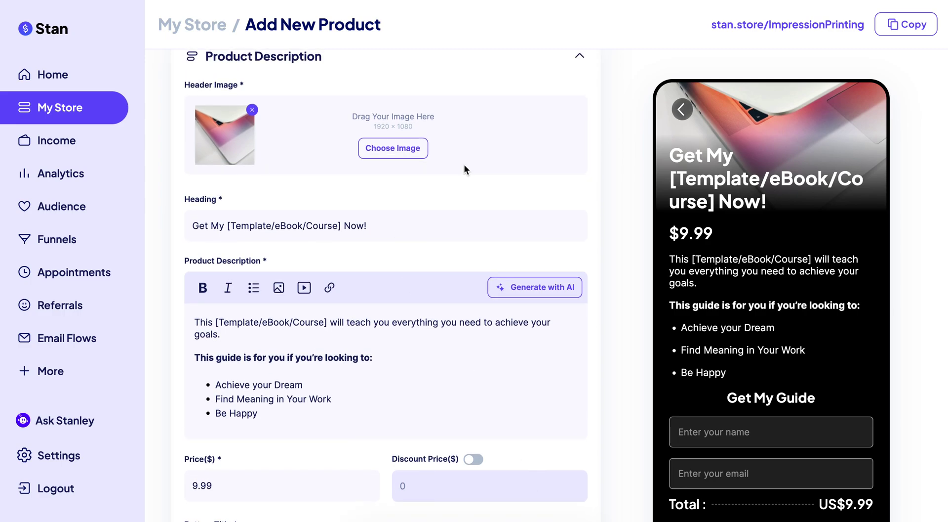
pyautogui.click(382, 151)
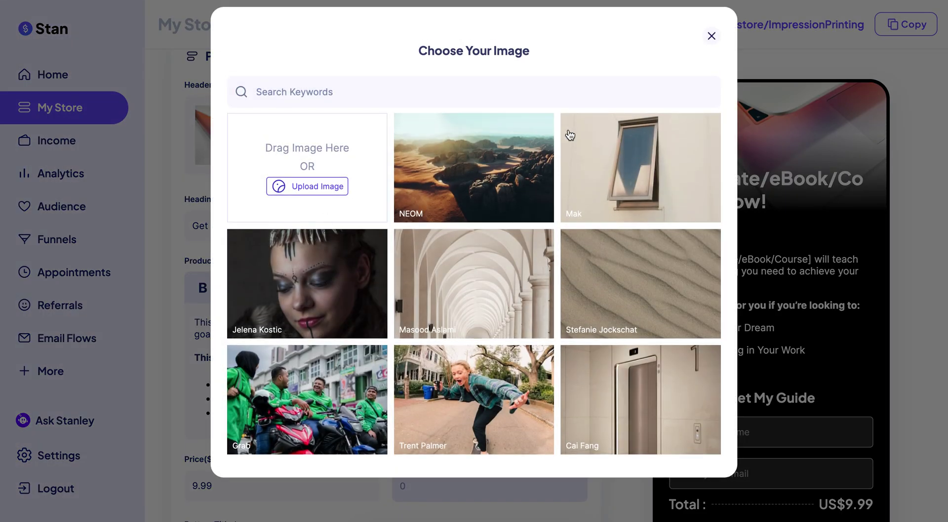
pyautogui.click(634, 378)
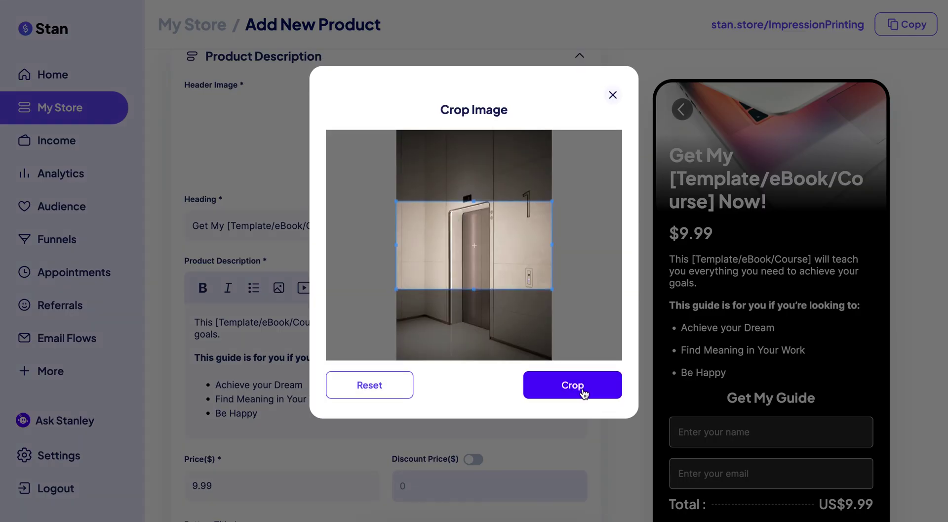
pyautogui.click(583, 391)
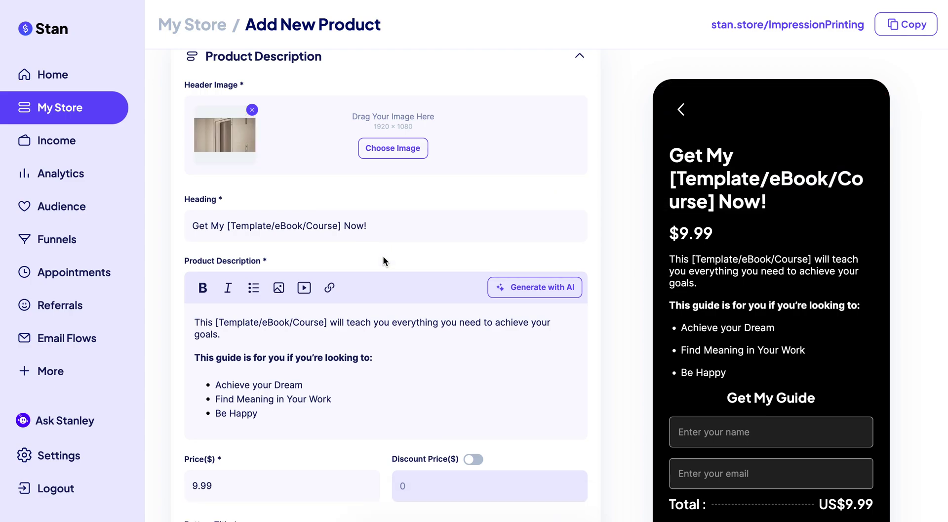
# - Replace the heading placeholder with 'Cards' so it reads 'Get My Cards Now!'
pyautogui.moveTo(344, 226); pyautogui.dragTo(228, 226)
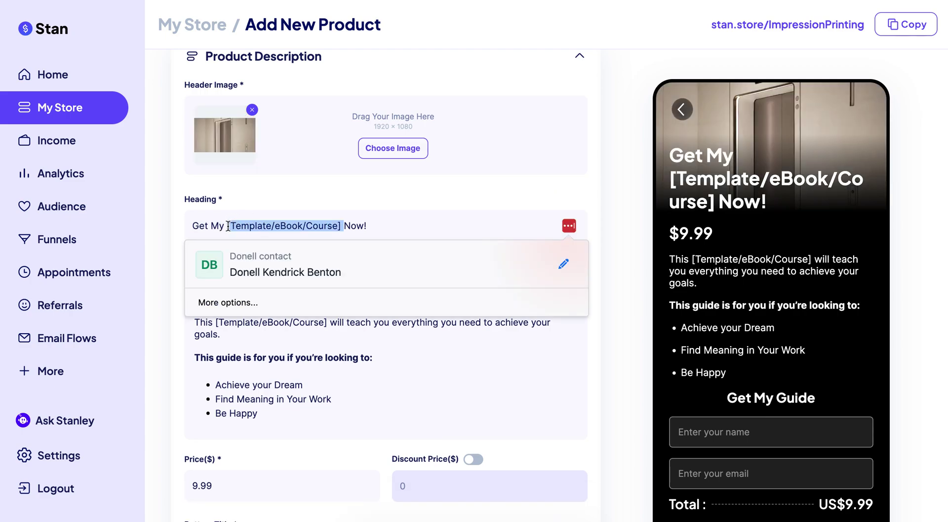
pyautogui.write('Cards')
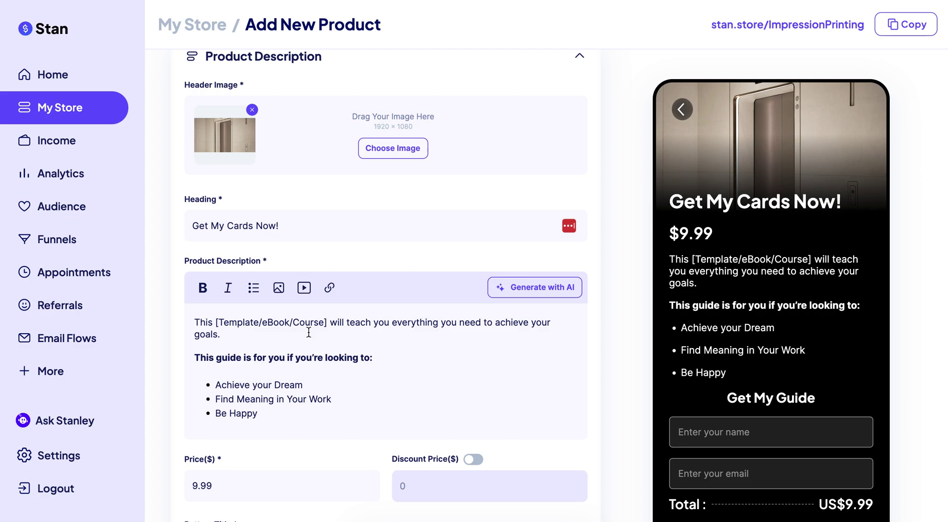
pyautogui.scroll(-2, 308, 332)
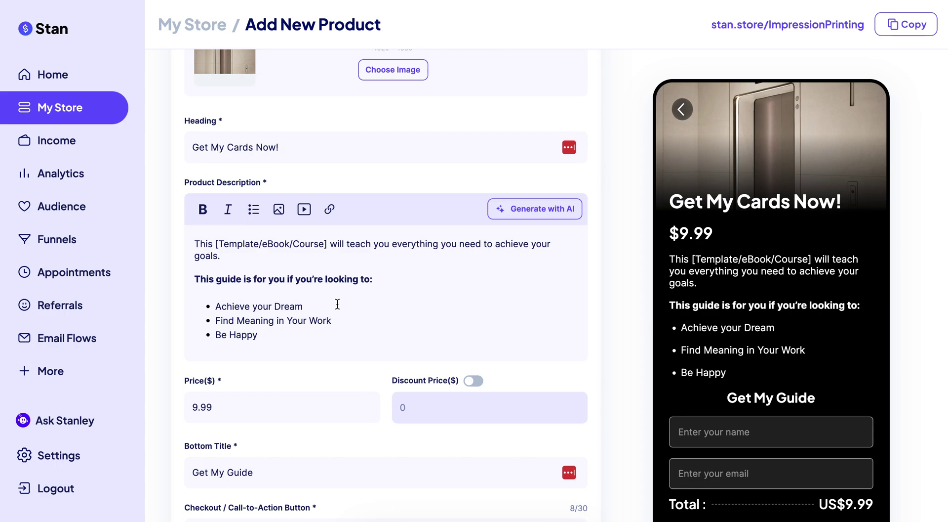
pyautogui.scroll(-3, 337, 304)
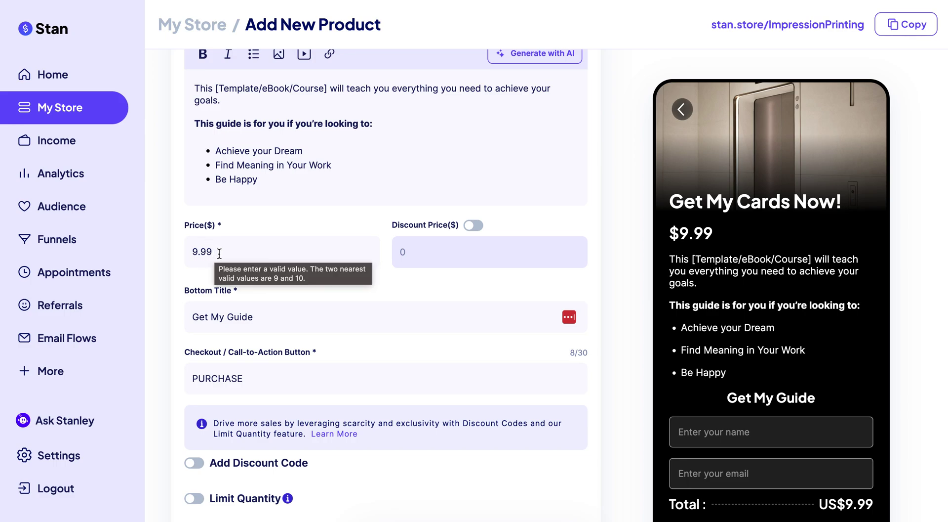
pyautogui.scroll(-1, 319, 294)
pyautogui.scroll(-3, 828, 349)
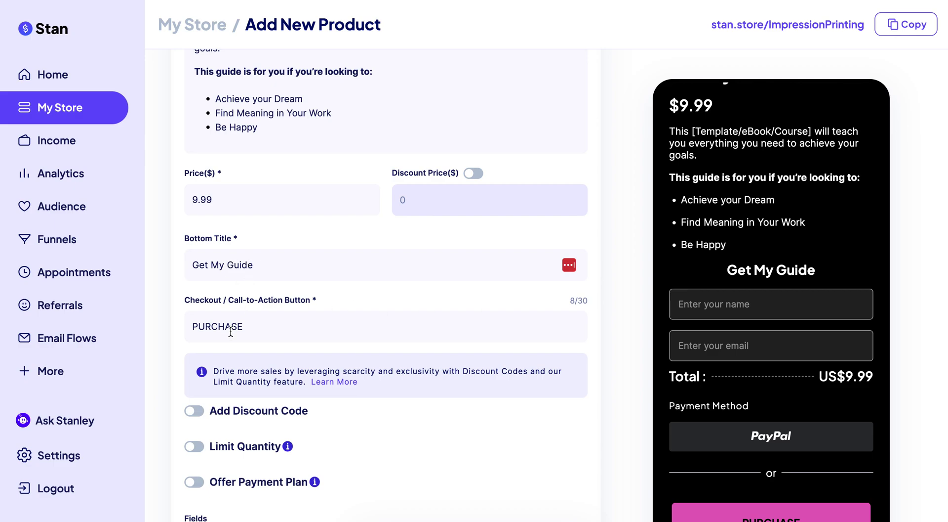
pyautogui.scroll(-1, 746, 356)
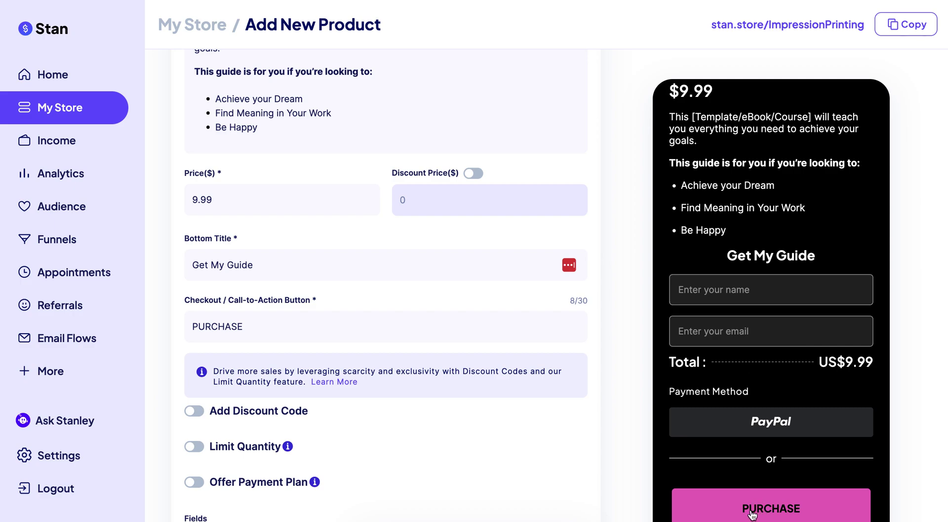
pyautogui.scroll(-4, 399, 343)
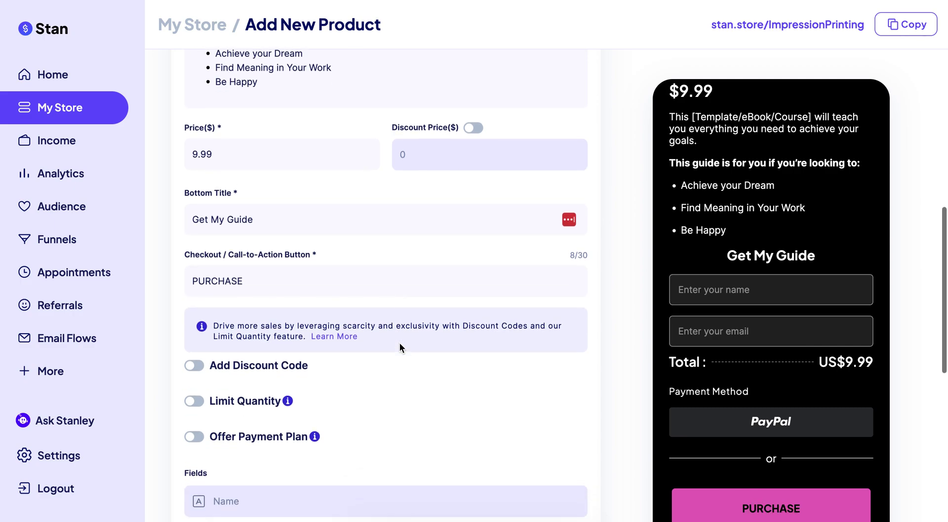
pyautogui.scroll(-1, 399, 342)
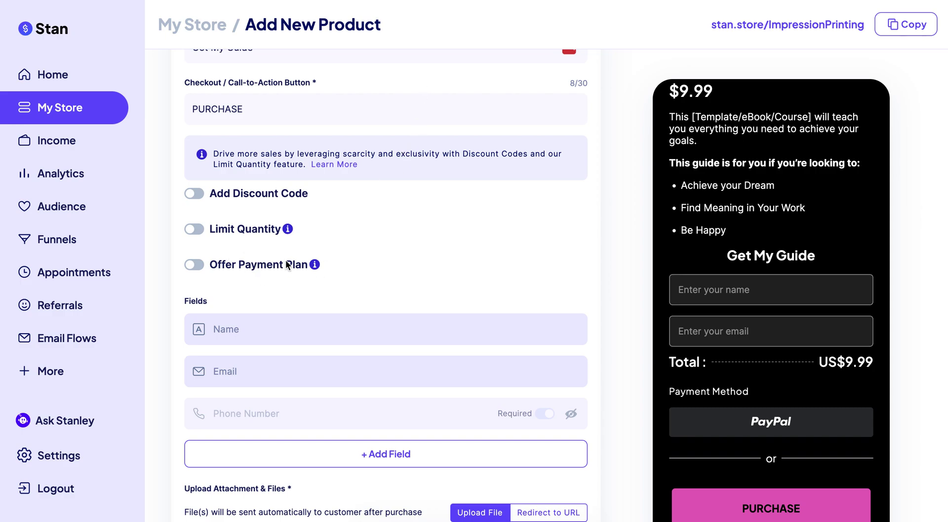
# - Set delivery to Redirect to URL and try publishing the product
pyautogui.scroll(-1, 287, 265)
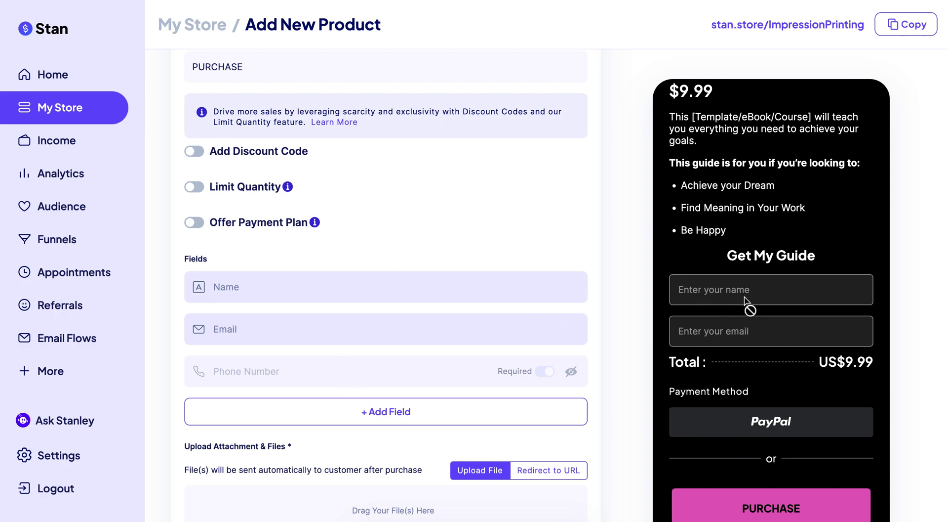
pyautogui.scroll(-3, 412, 330)
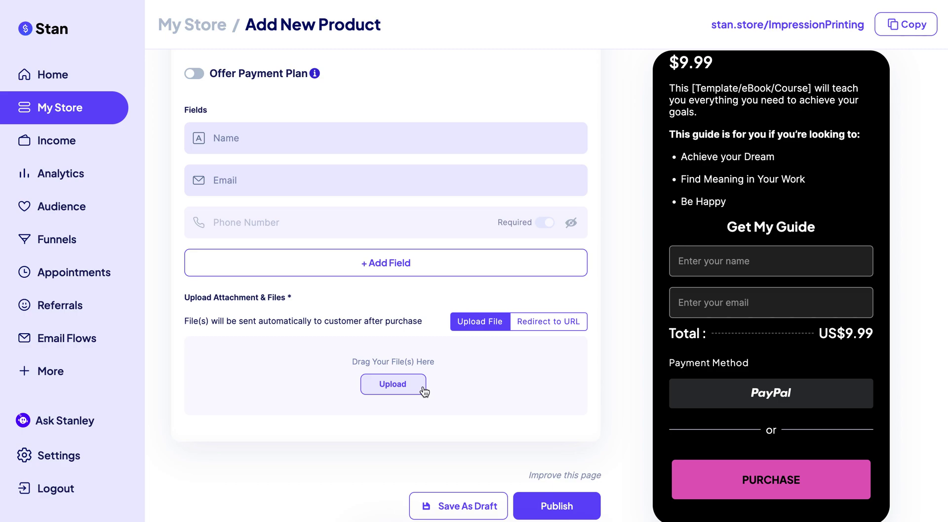
pyautogui.click(555, 325)
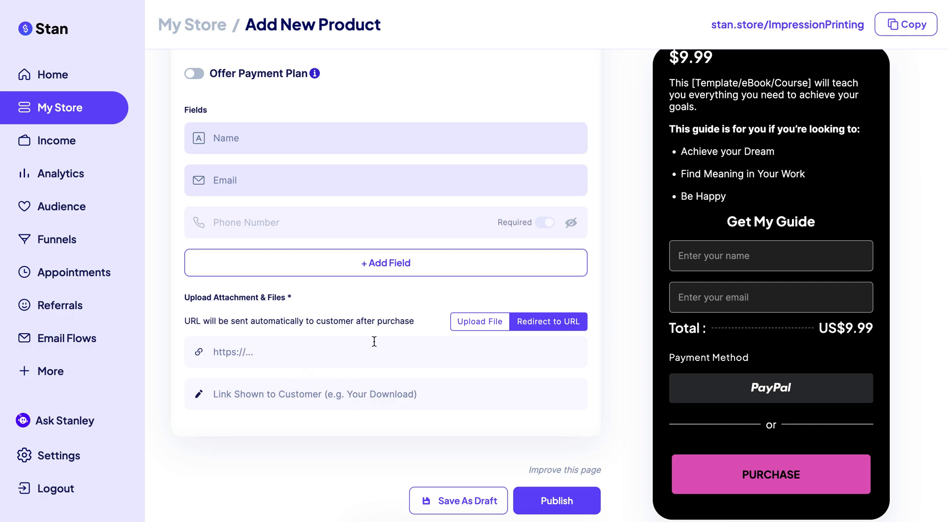
pyautogui.scroll(-1, 374, 341)
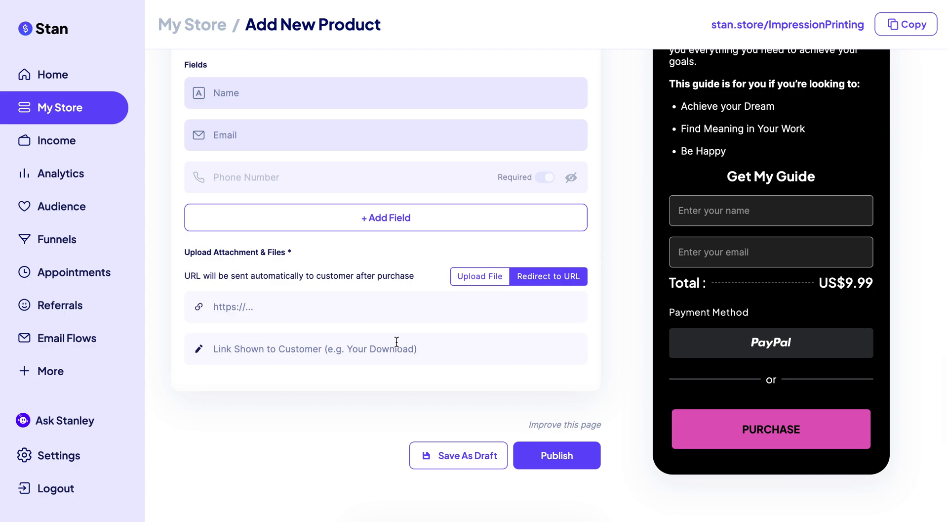
pyautogui.click(578, 460)
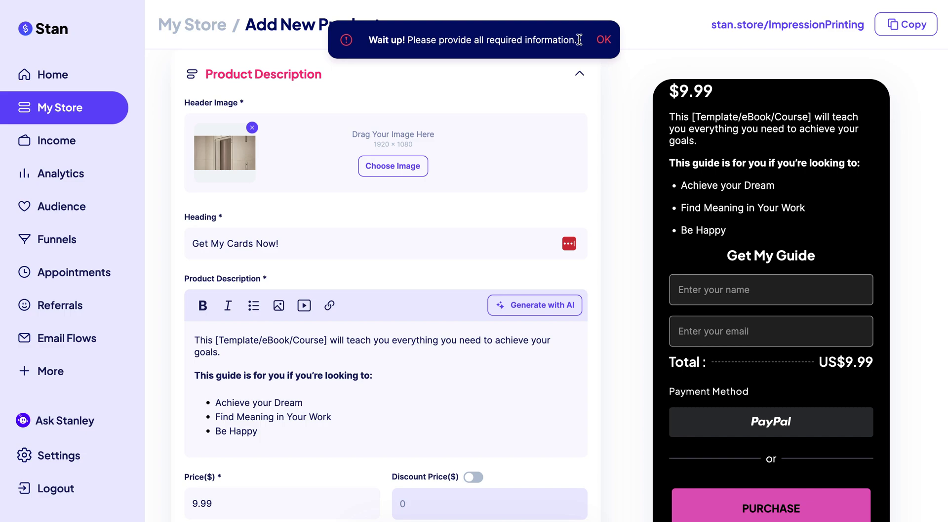
# - Dismiss the missing-information warning and switch delivery back to Upload File
pyautogui.click(604, 40)
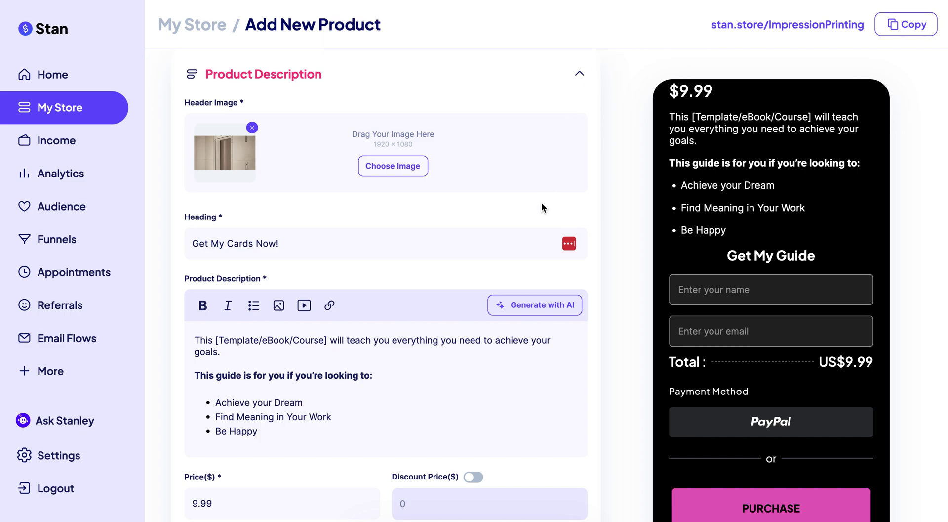
pyautogui.scroll(-15, 541, 201)
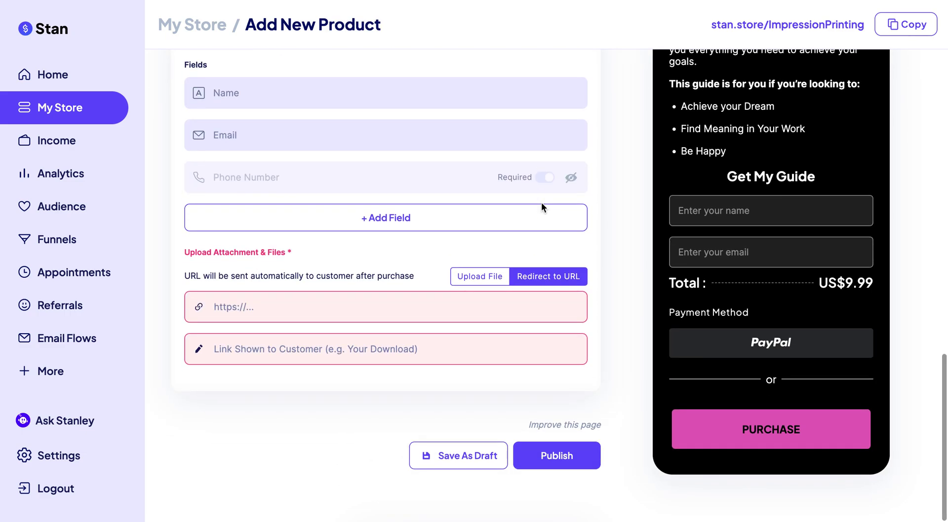
pyautogui.click(471, 278)
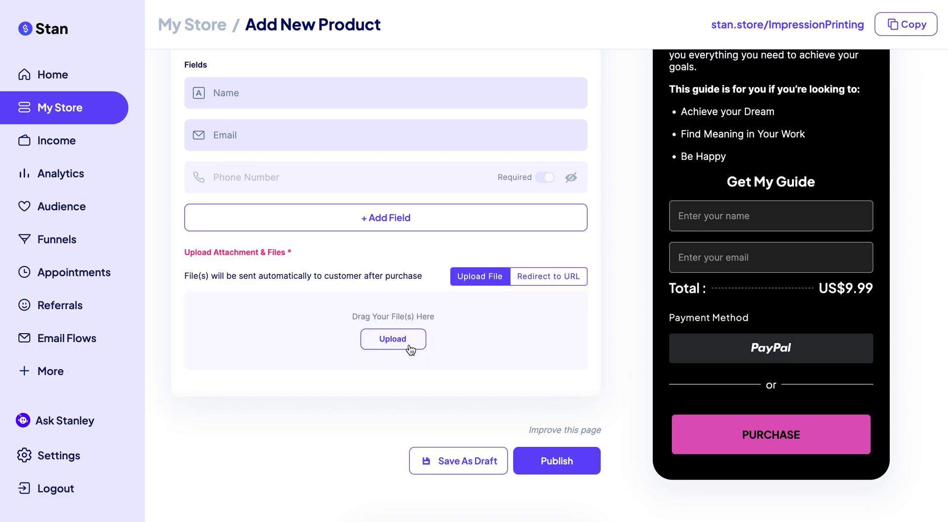
# - Upload Build Your Foundation Planner.pdf as the download file and retry publishing
pyautogui.click(392, 338)
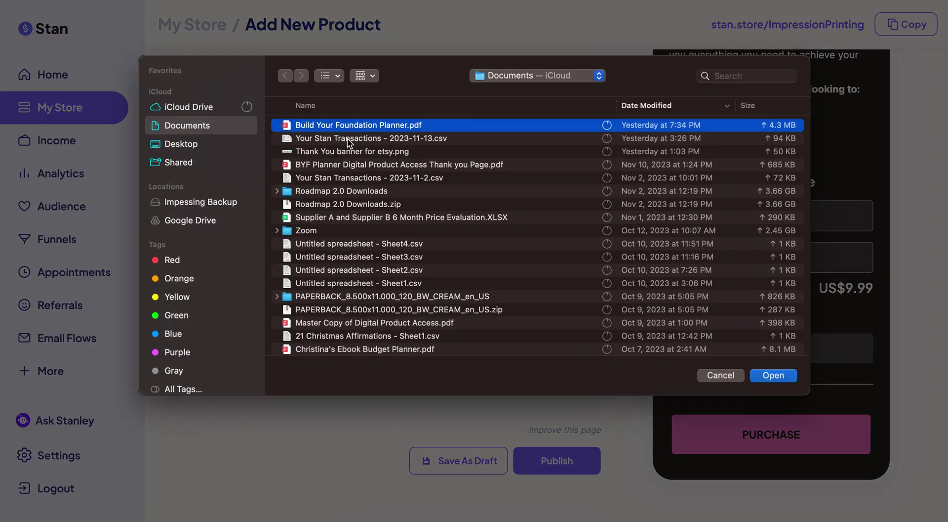
pyautogui.click(769, 376)
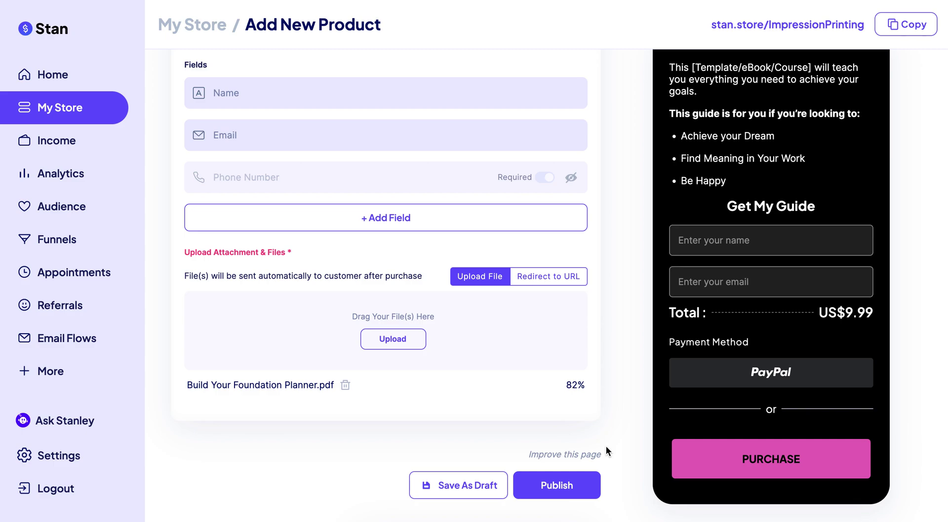
pyautogui.click(567, 485)
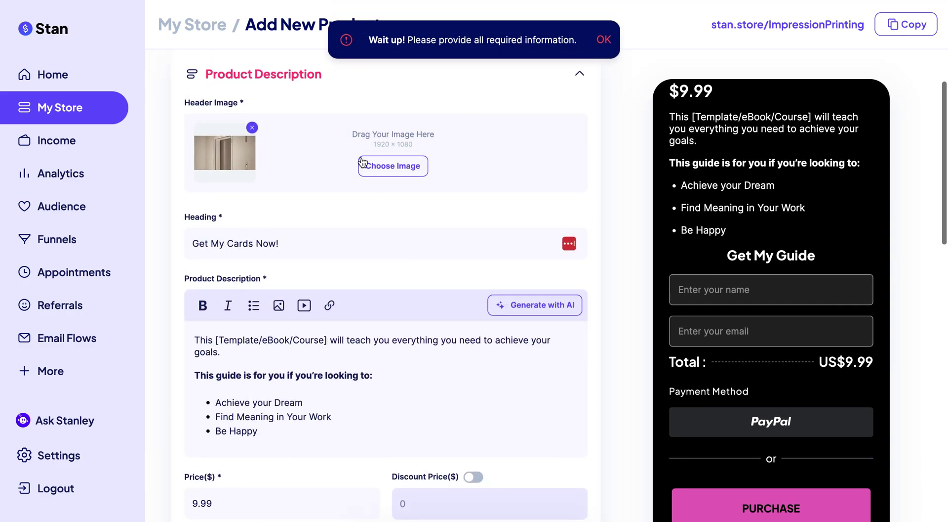
# - Rewrite the product description to 'Thank you being Happy' and publish the product
pyautogui.scroll(-5, 326, 234)
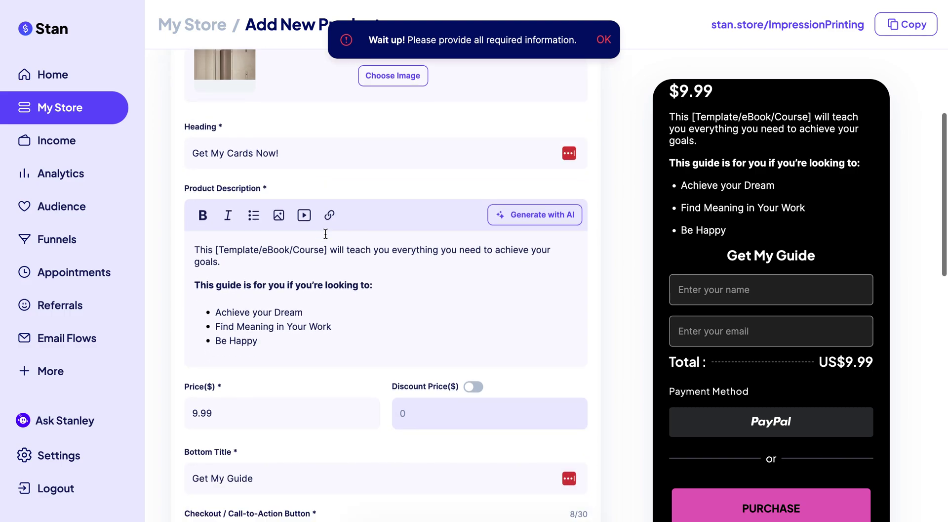
pyautogui.scroll(2, 324, 222)
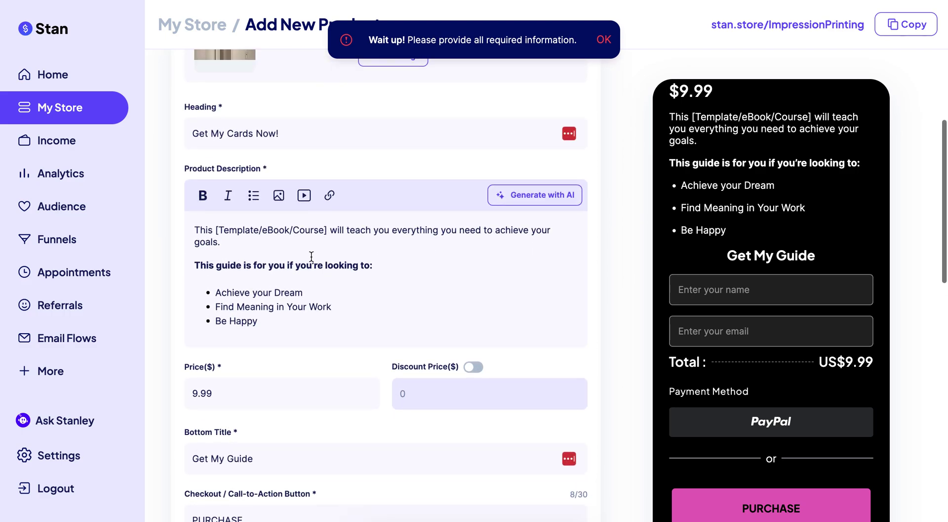
pyautogui.moveTo(331, 308); pyautogui.dragTo(174, 194)
pyautogui.write('Thank you Be Happy')
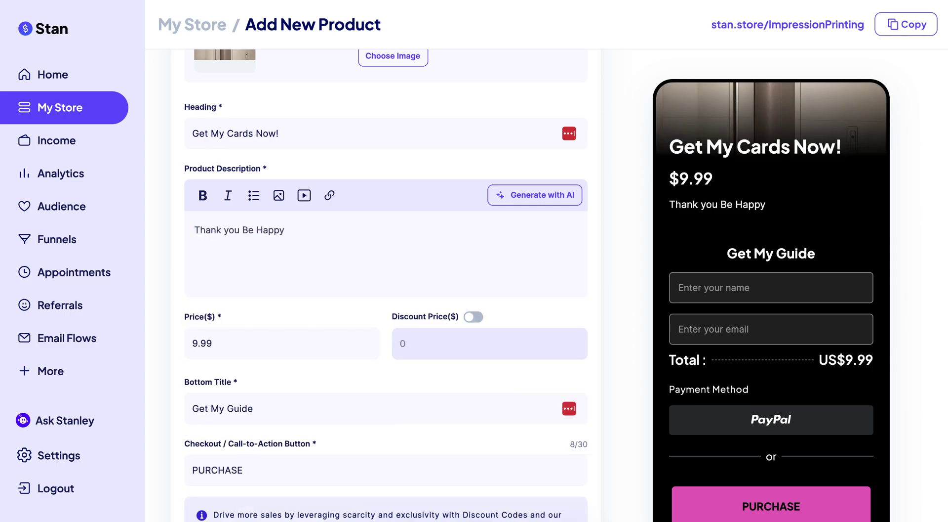
pyautogui.doubleClick(247, 230)
pyautogui.write('being')
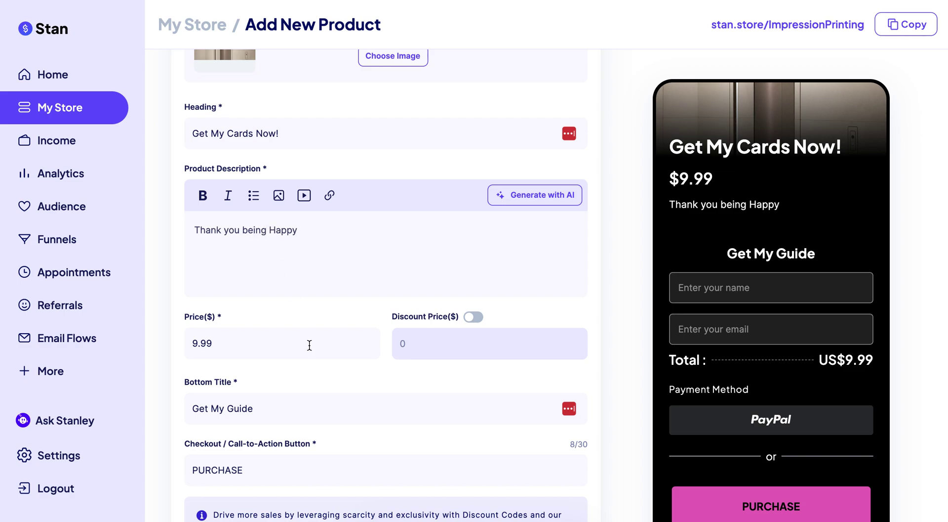
pyautogui.scroll(-10, 309, 344)
pyautogui.click(579, 459)
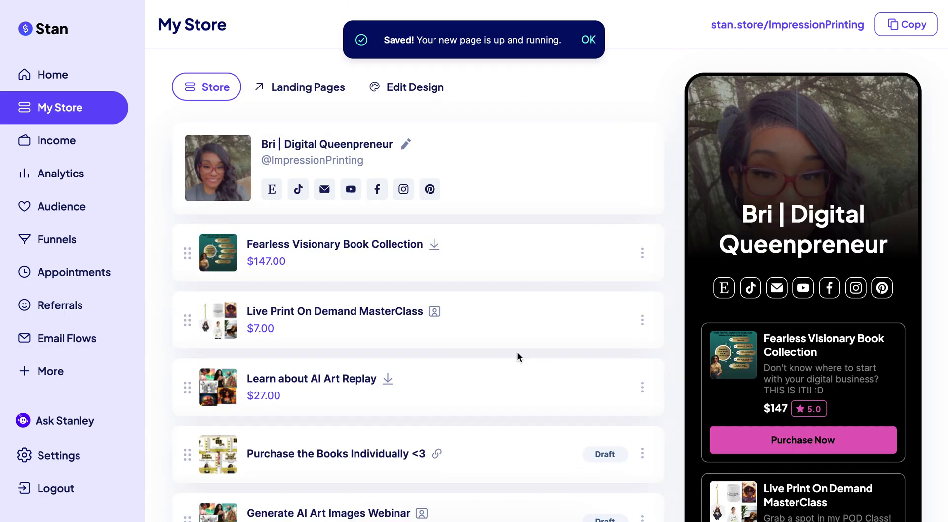
# - Scroll through My Store to find Affirmation Cards at $9.99 at the end of the list
pyautogui.scroll(-15, 517, 357)
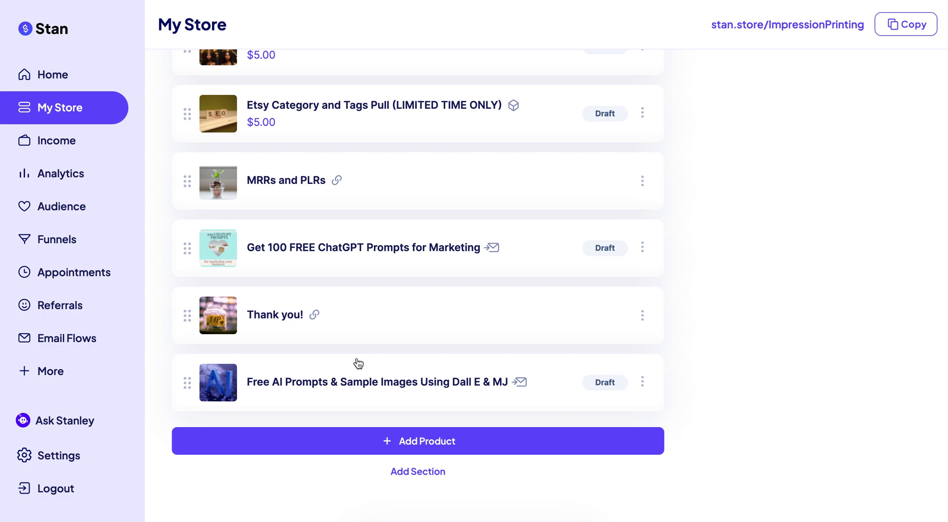
pyautogui.scroll(7, 360, 363)
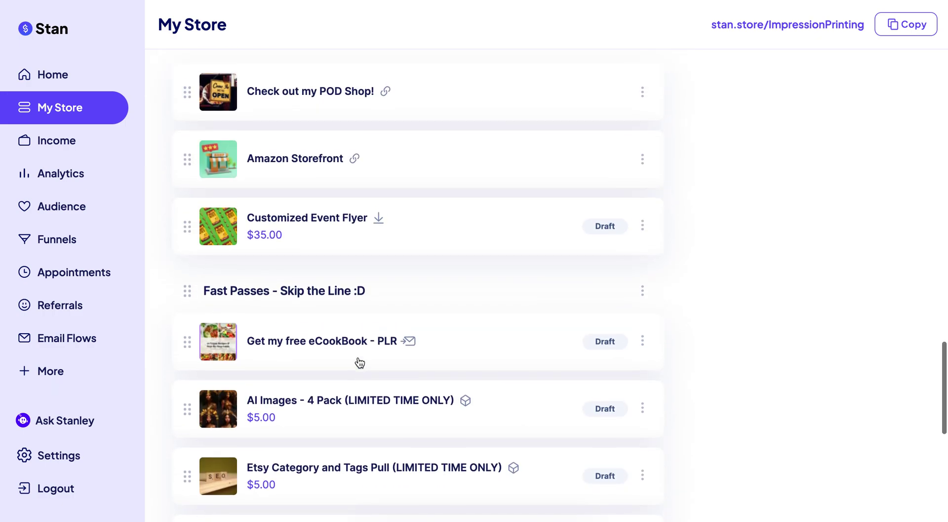
pyautogui.scroll(10, 360, 363)
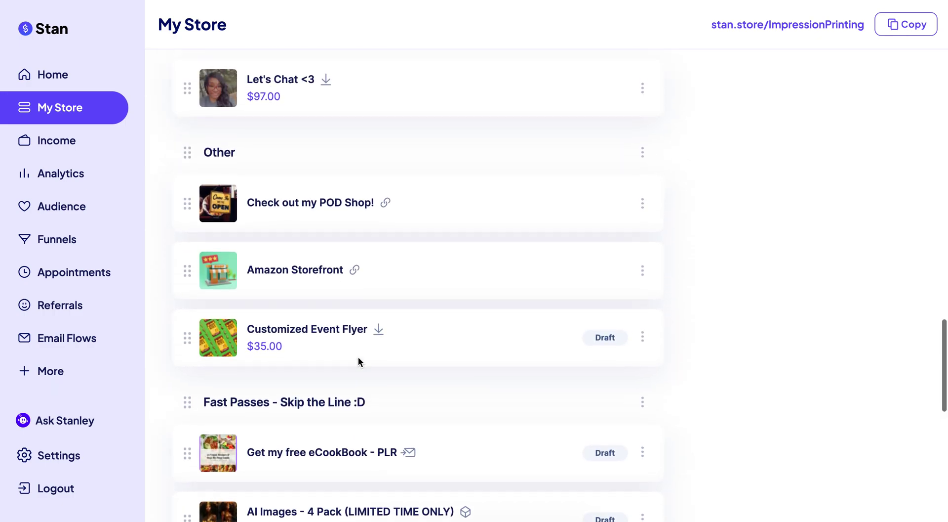
pyautogui.scroll(8, 360, 363)
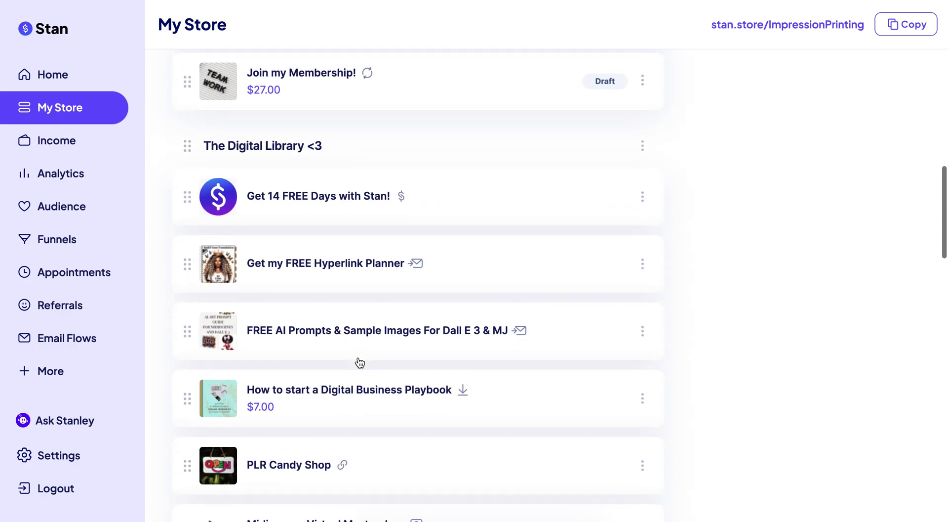
pyautogui.scroll(10, 359, 363)
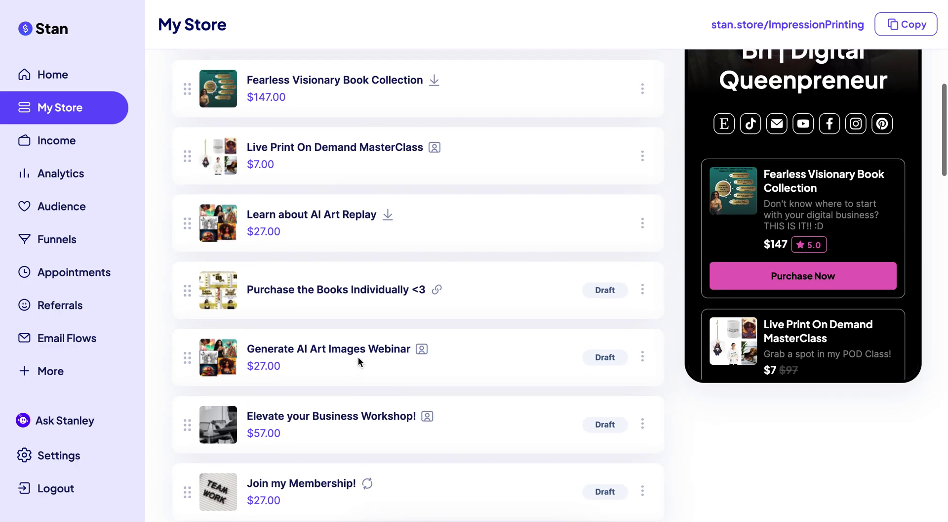
pyautogui.scroll(2, 360, 363)
pyautogui.scroll(-15, 359, 363)
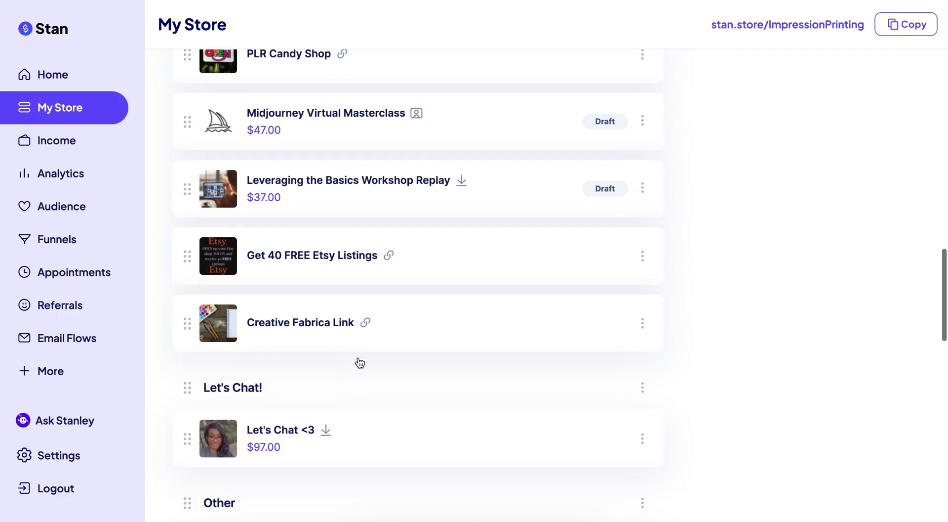
pyautogui.scroll(-10, 360, 363)
pyautogui.scroll(3, 360, 363)
pyautogui.scroll(-8, 359, 363)
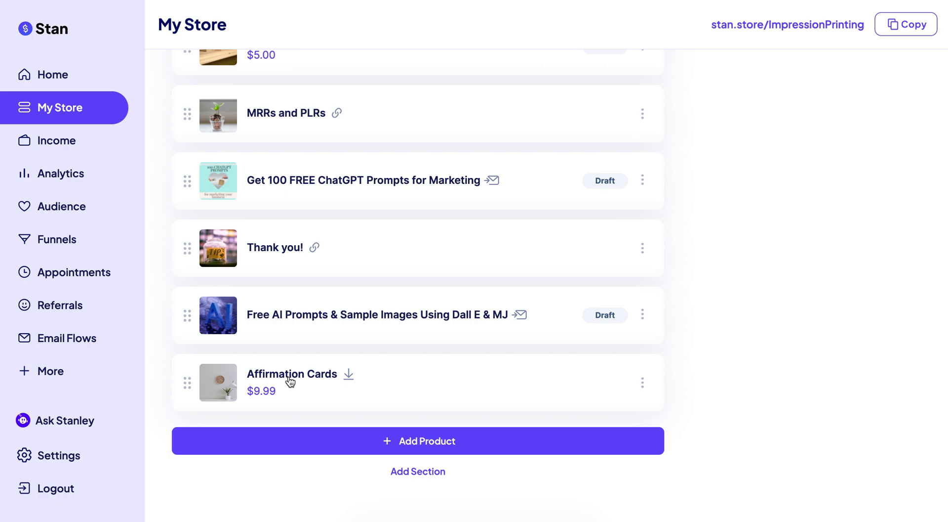
# - Drag Affirmation Cards above MRRs and PLRs, then open it in Edit Product
pyautogui.moveTo(187, 382); pyautogui.dragTo(189, 130)
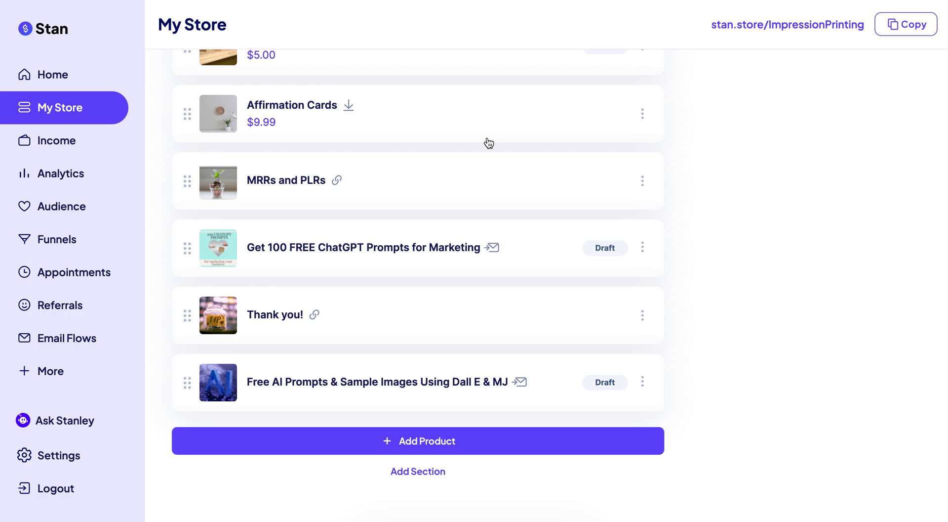
pyautogui.click(643, 115)
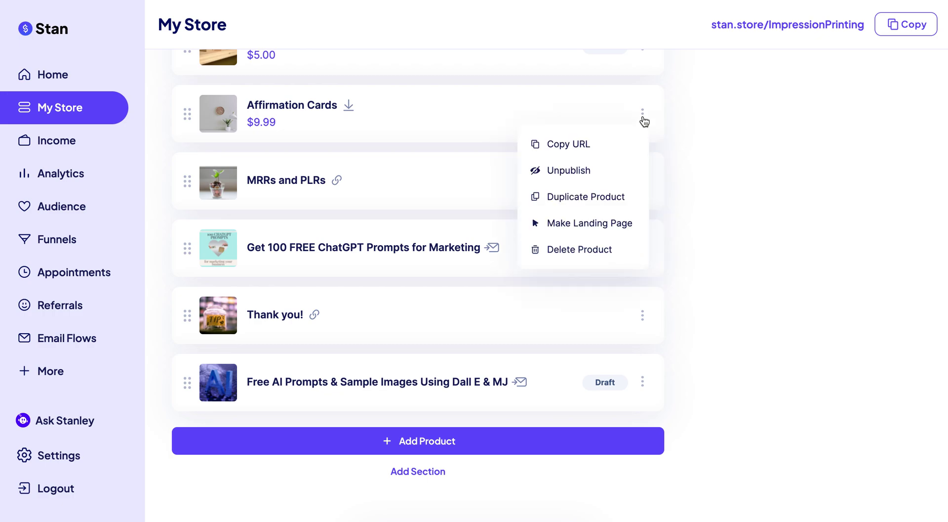
pyautogui.click(590, 175)
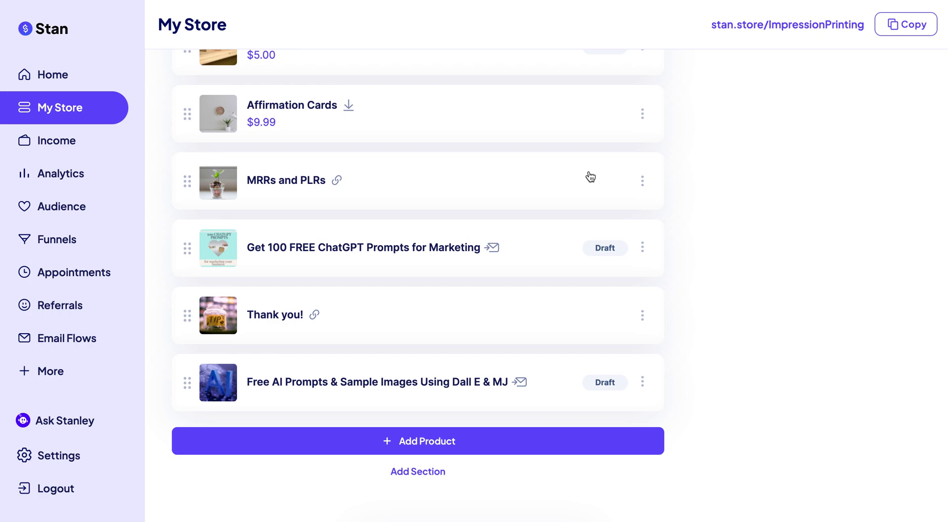
pyautogui.click(476, 121)
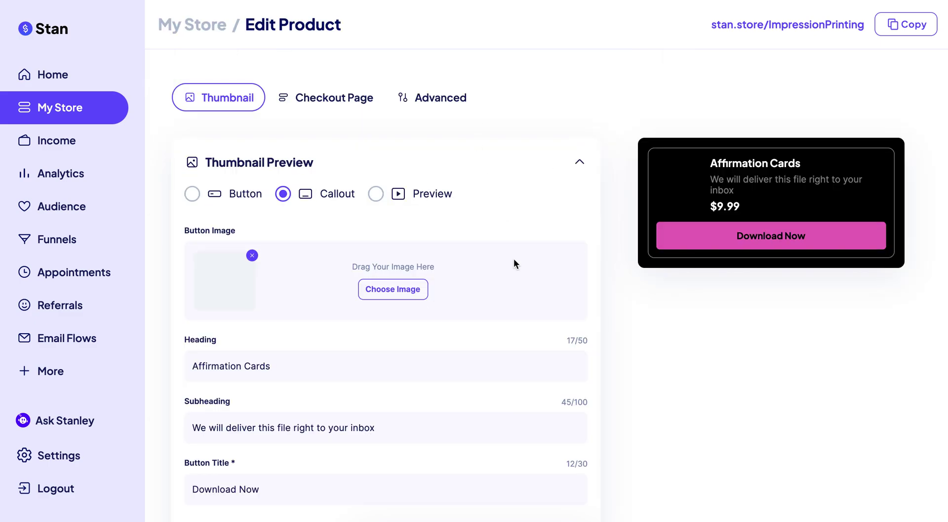
pyautogui.scroll(-3, 513, 261)
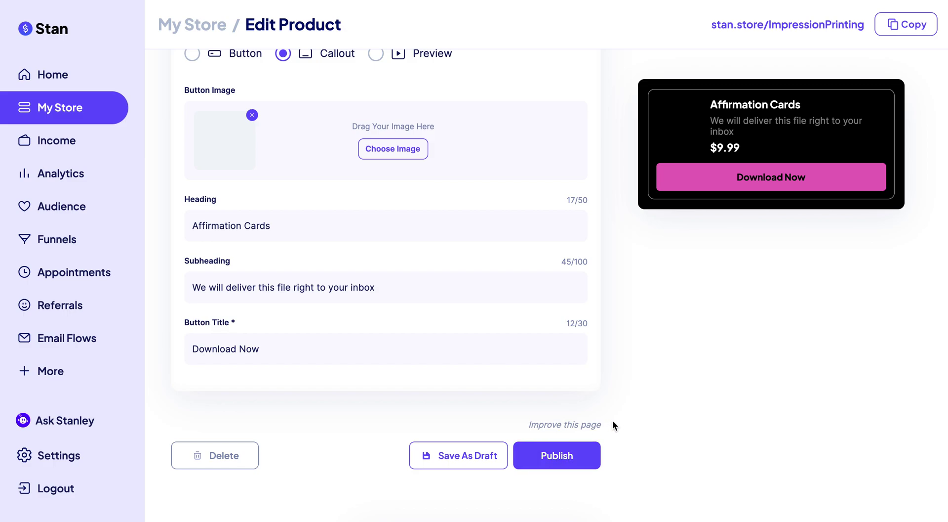